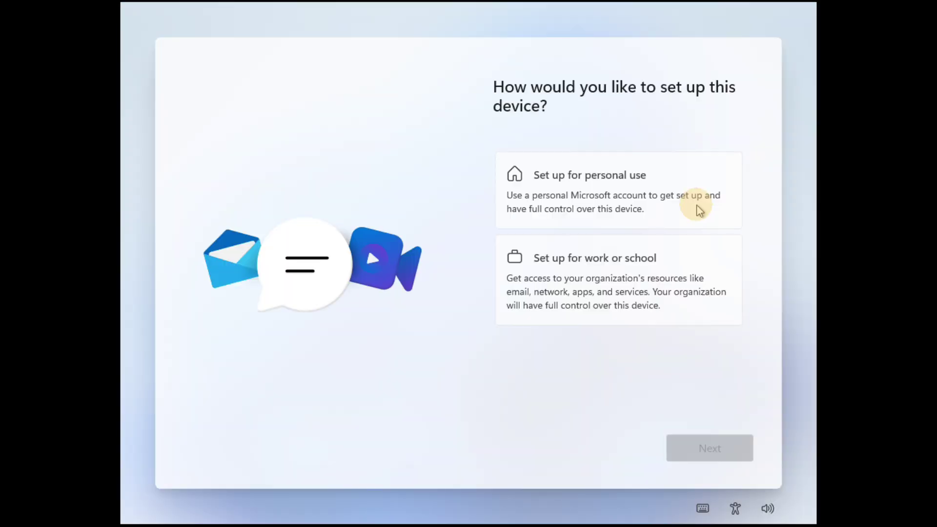
Choose personal-use setup and scroll through the 'Unlock your Microsoft experience' page
left_click(697, 206)
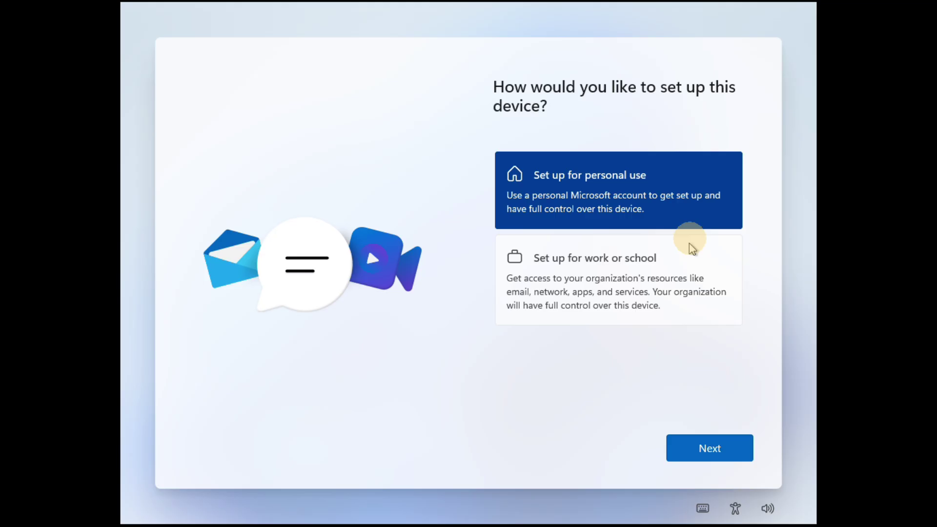
left_click(742, 454)
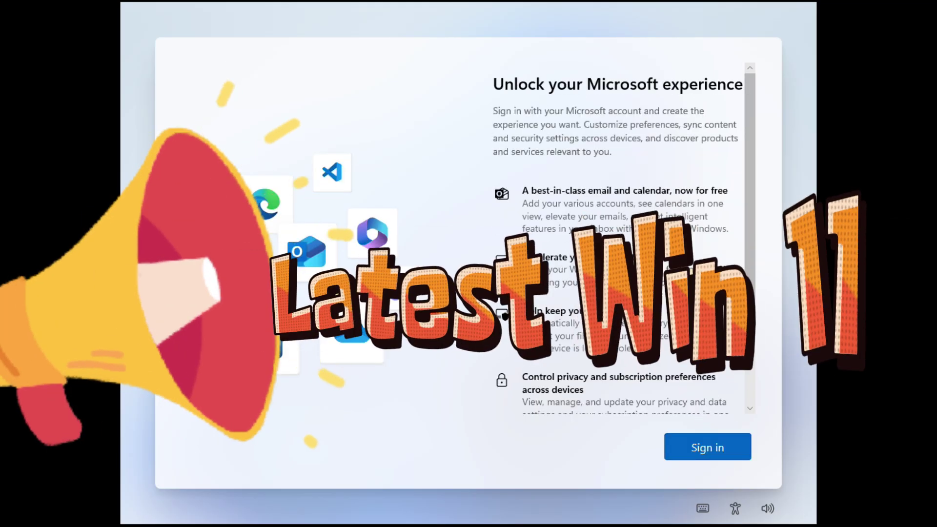
scroll(696, 142, "down", 5)
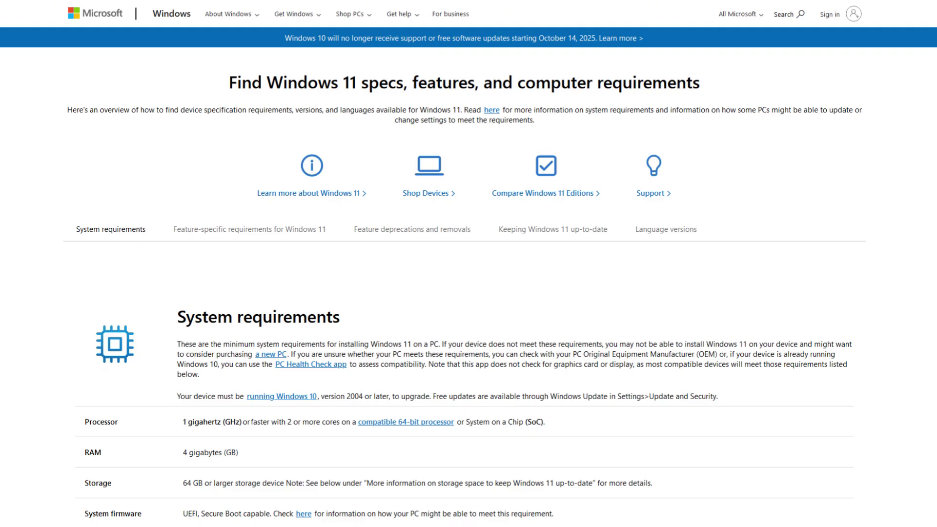
Scroll Microsoft's Windows 11 requirements table down to the internet connection and Microsoft account row
scroll(469, 264, "down", 3)
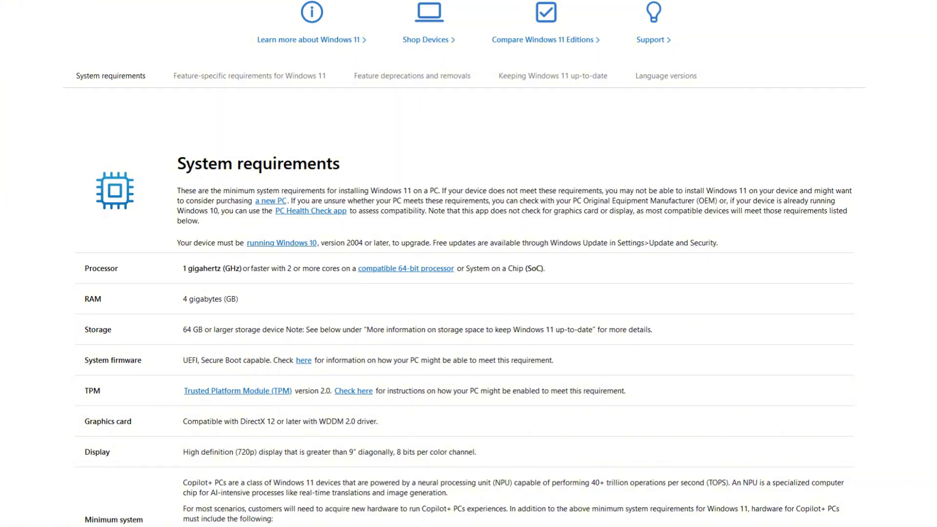
scroll(469, 264, "down", 5)
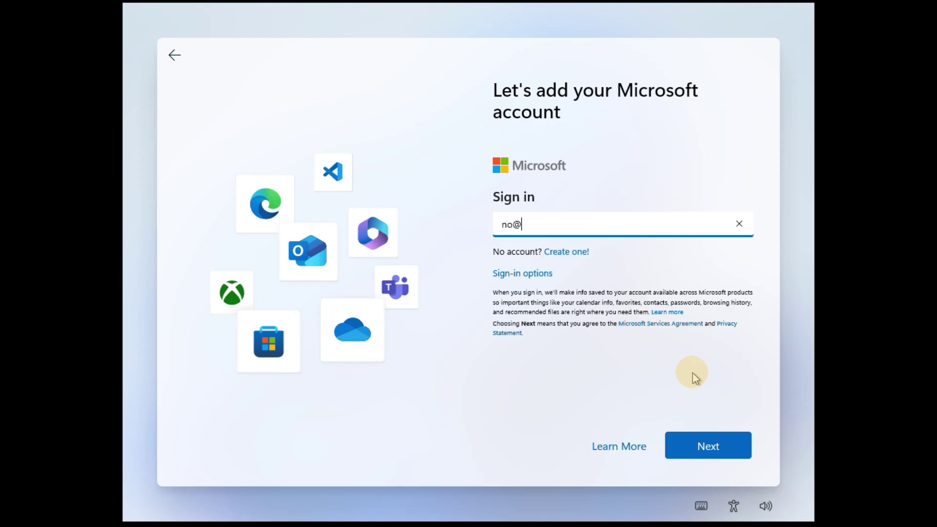
Attempt sign-in with a dummy e-mail address and a one-character throwaway password
type("thankyou.com")
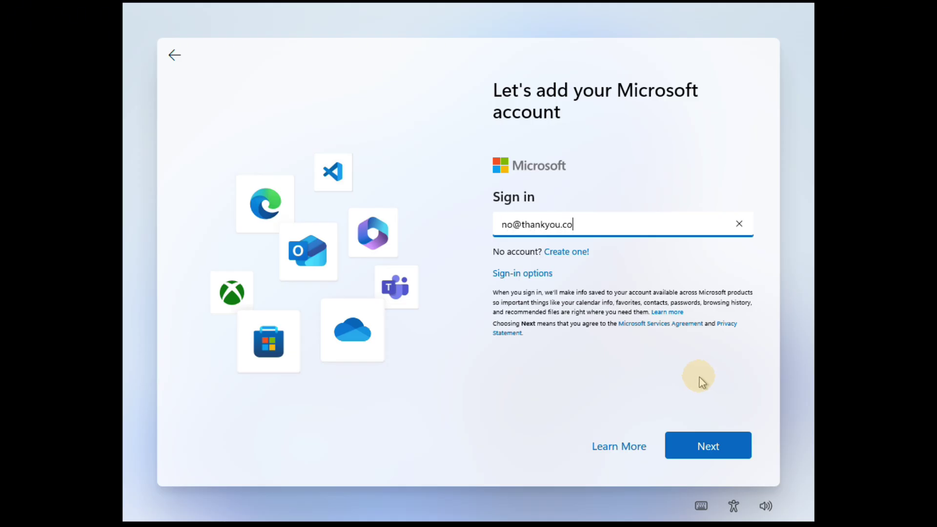
left_click(705, 448)
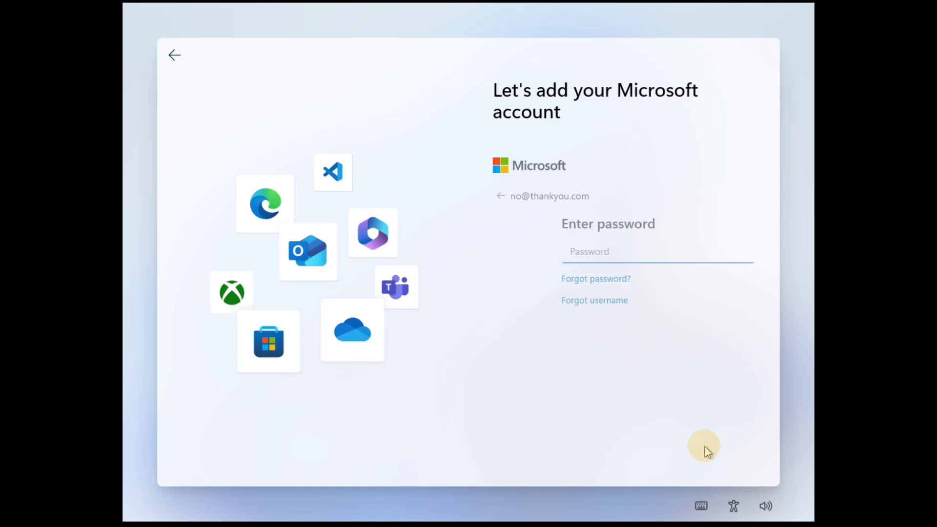
type("a")
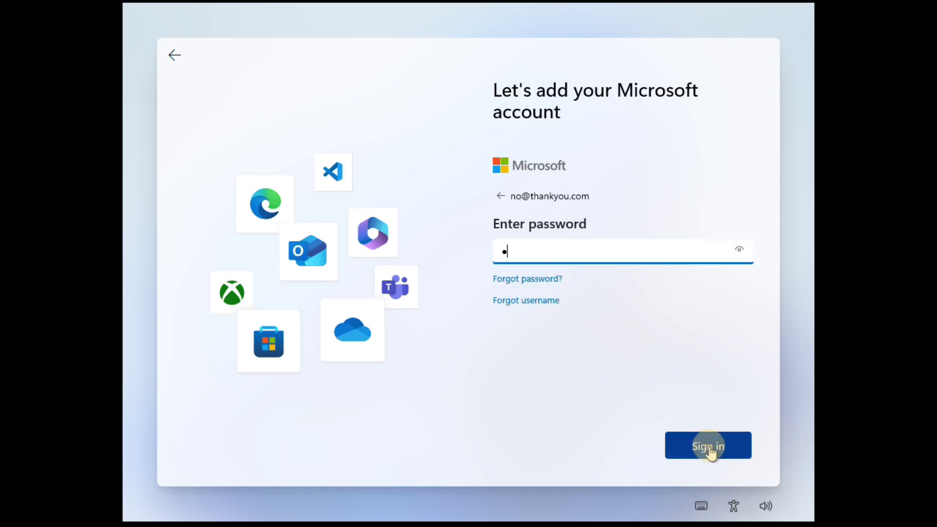
left_click(708, 446)
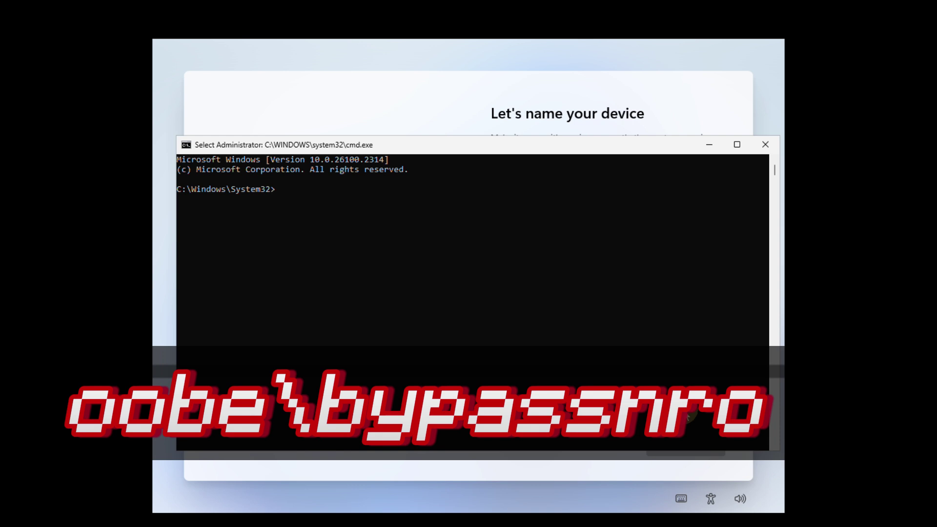
Begin entering the oobe\bypassnro command at the administrator Command Prompt
type("oobe\\")
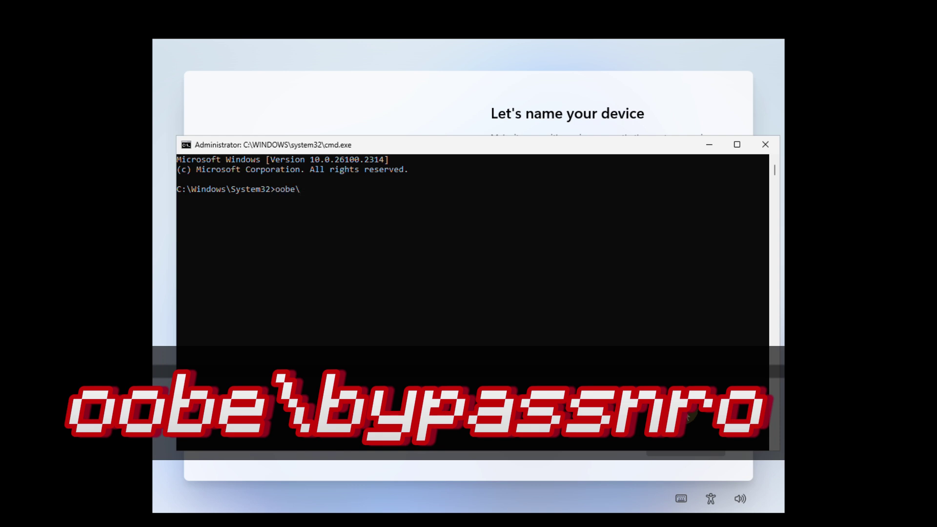
type("be\byp")
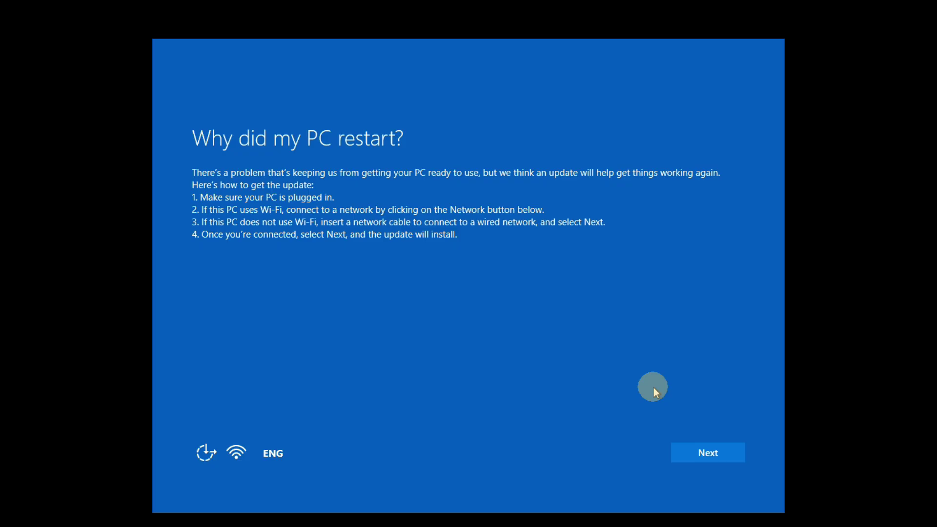
In a Shift+F10 Command Prompt, run ipconfig /release, then exit the console
key("shift+F10")
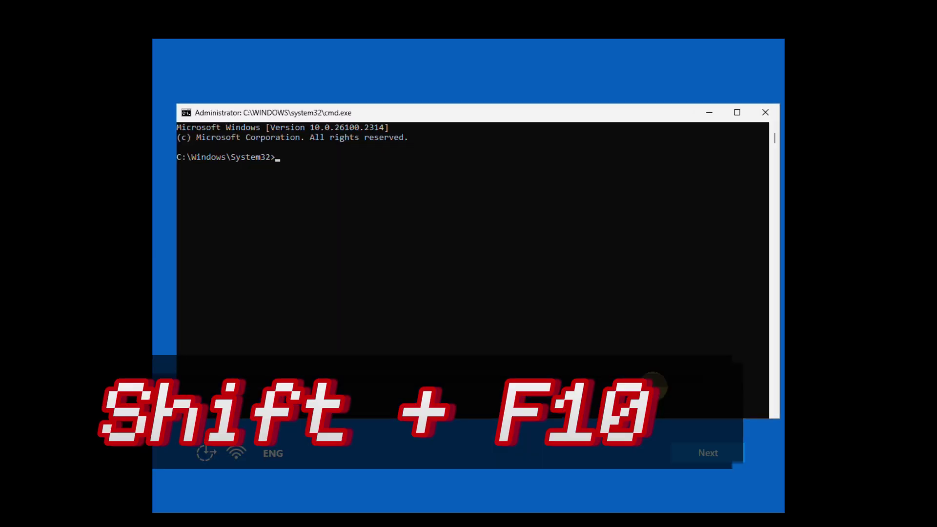
type("ipconfig")
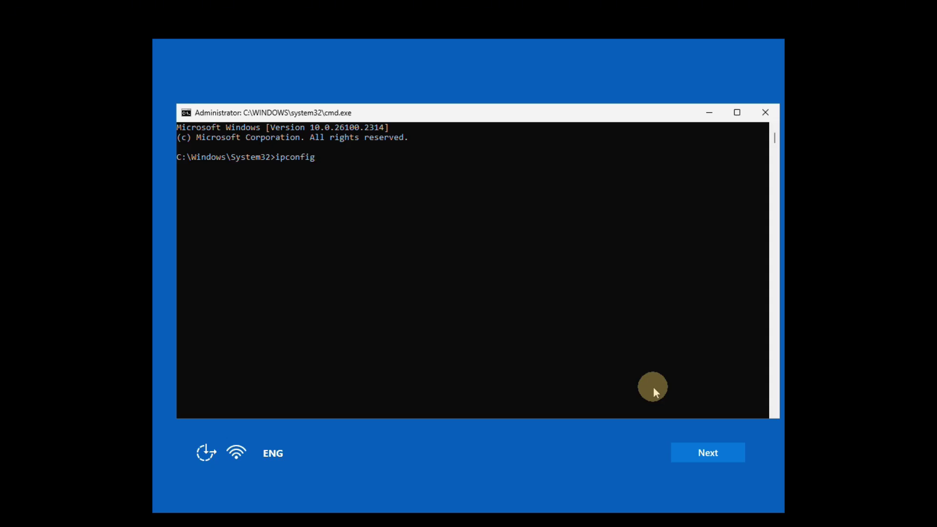
type(" /release")
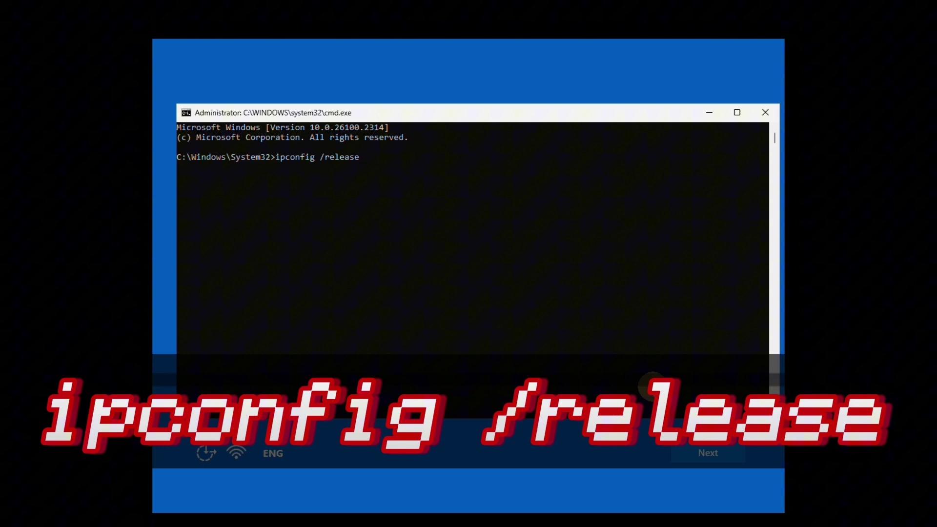
key("Return")
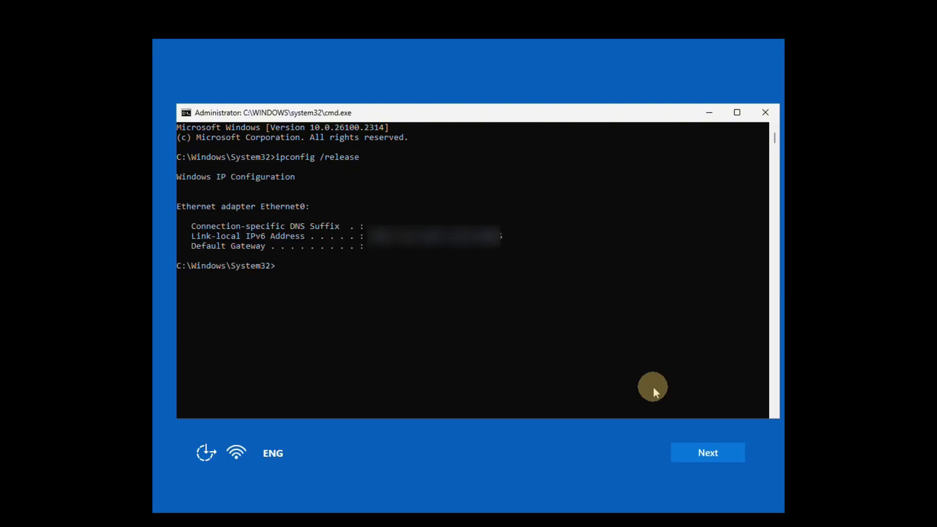
type("exit")
key("Return")
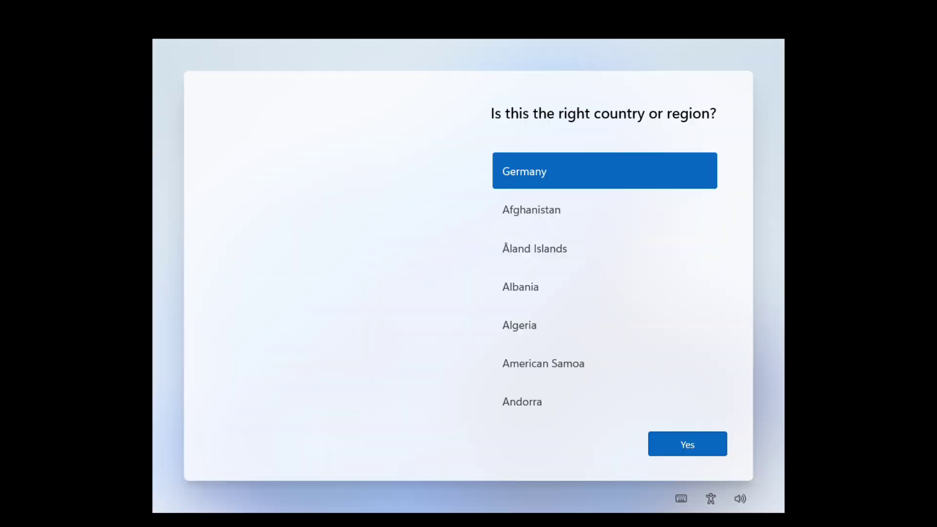
Confirm Germany as region and German as keyboard layout, skipping a second layout
left_click(687, 444)
scroll(642, 336, "down", 10)
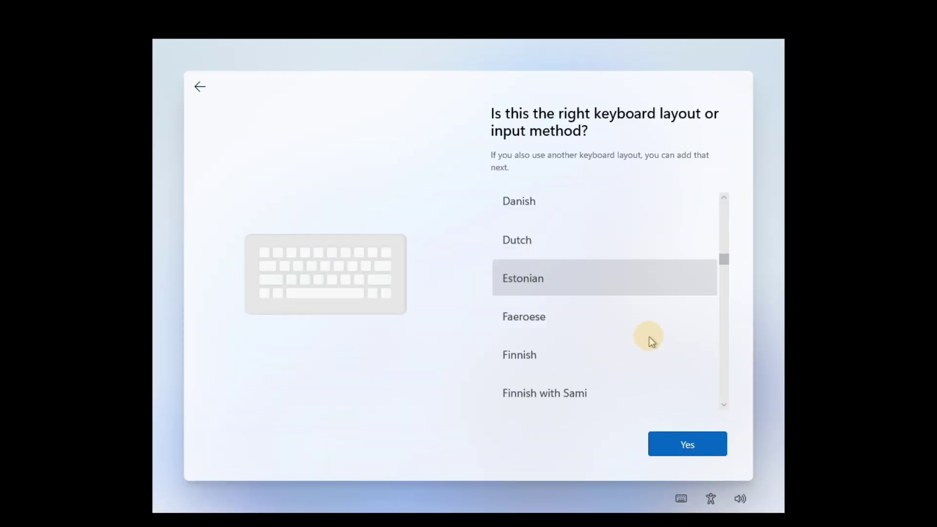
left_click(604, 320)
left_click(657, 444)
left_click(688, 445)
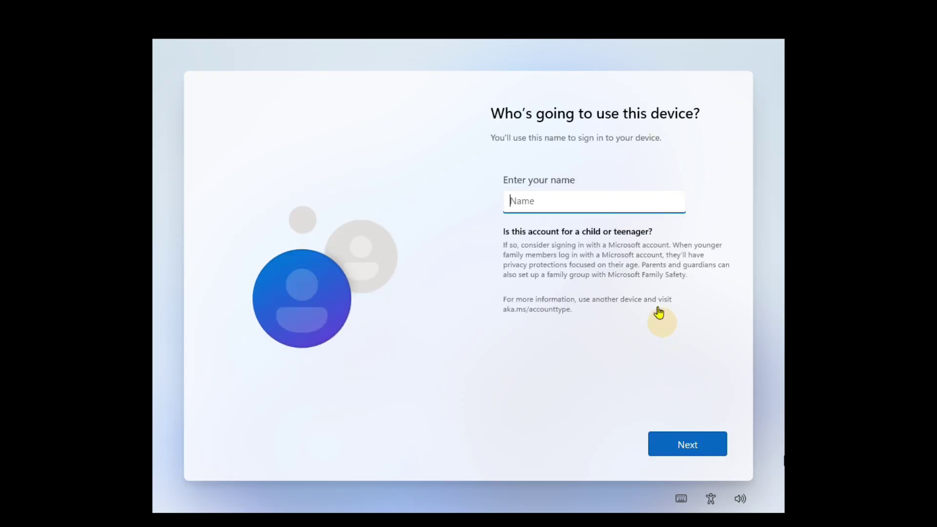
Enter the local account name, then set and confirm its password
type("SOLIDBugs")
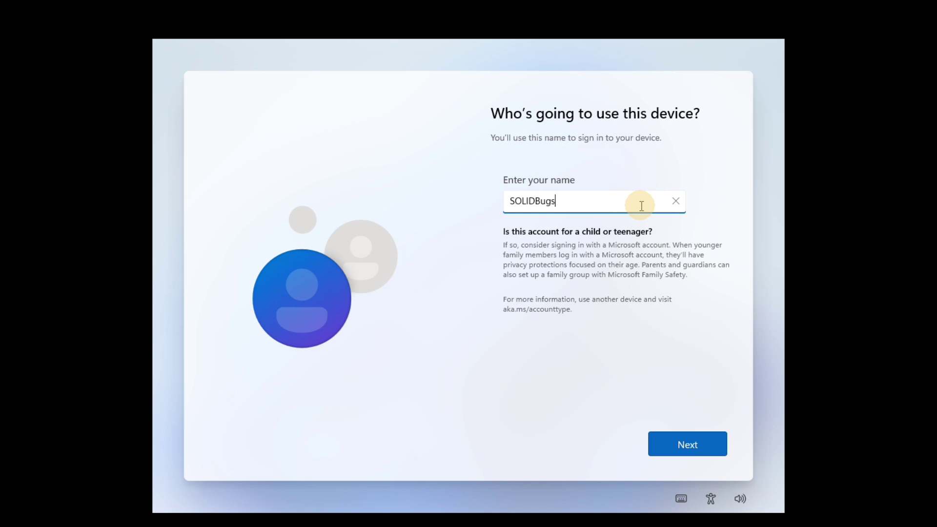
left_click(675, 446)
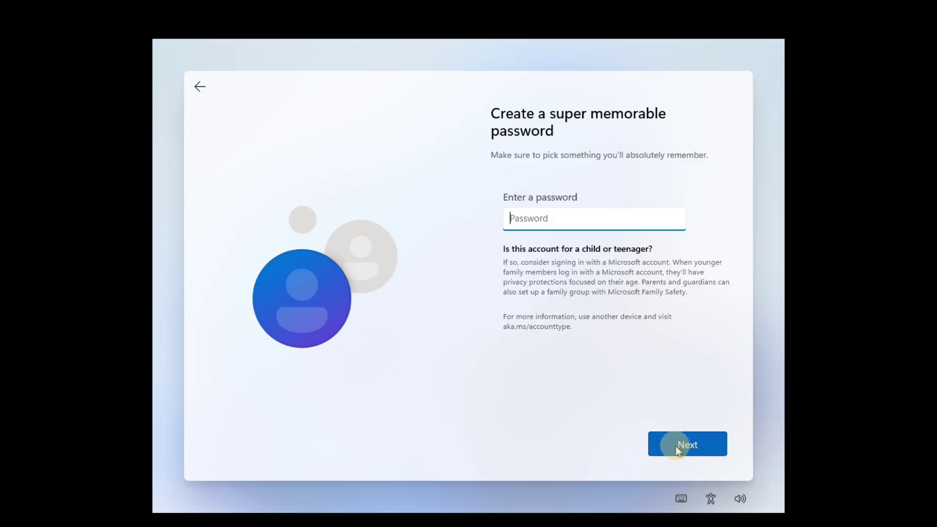
type("***")
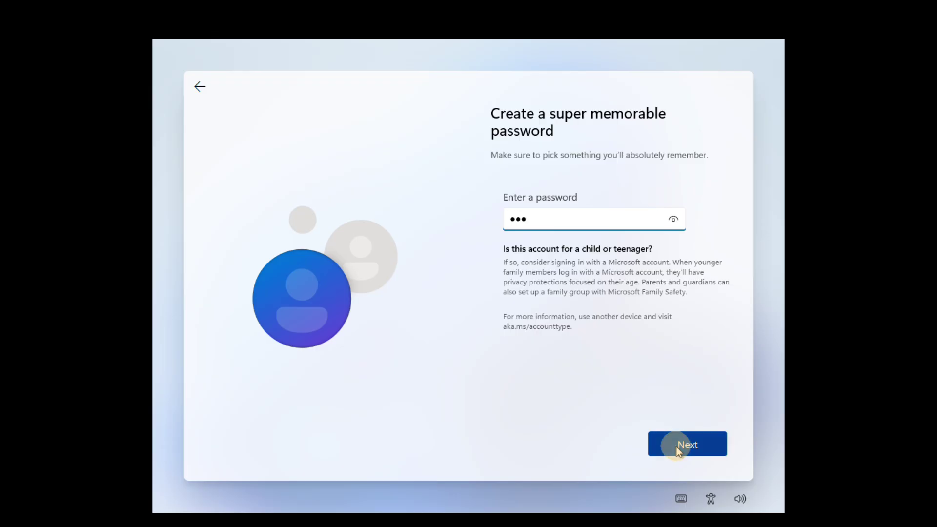
left_click(677, 448)
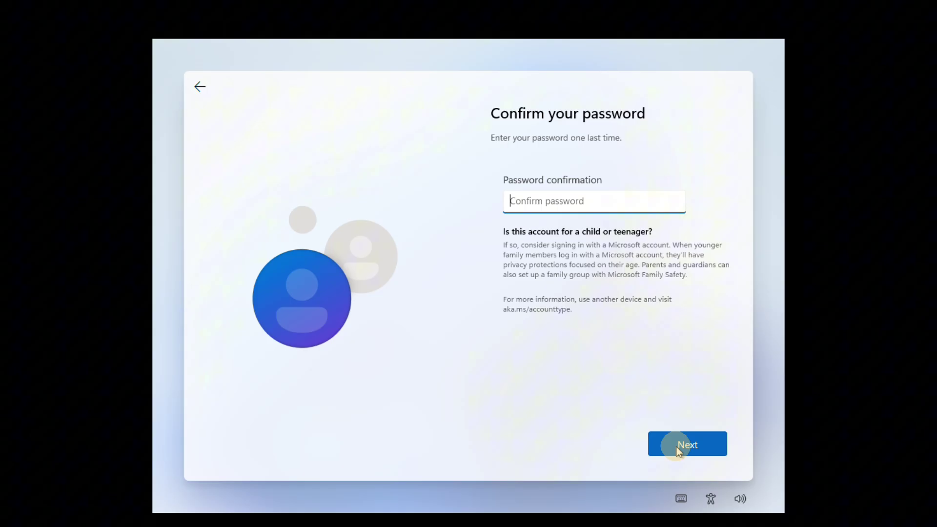
type("***")
left_click(678, 445)
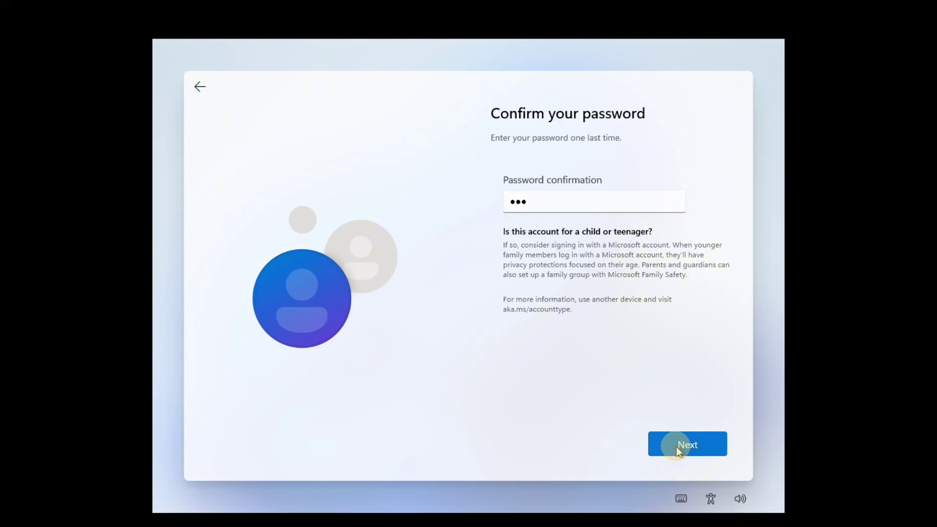
Answer the first two security questions, including the city one, and pick childhood nickname third
left_click(628, 248)
type("123")
left_click(621, 222)
left_click(622, 235)
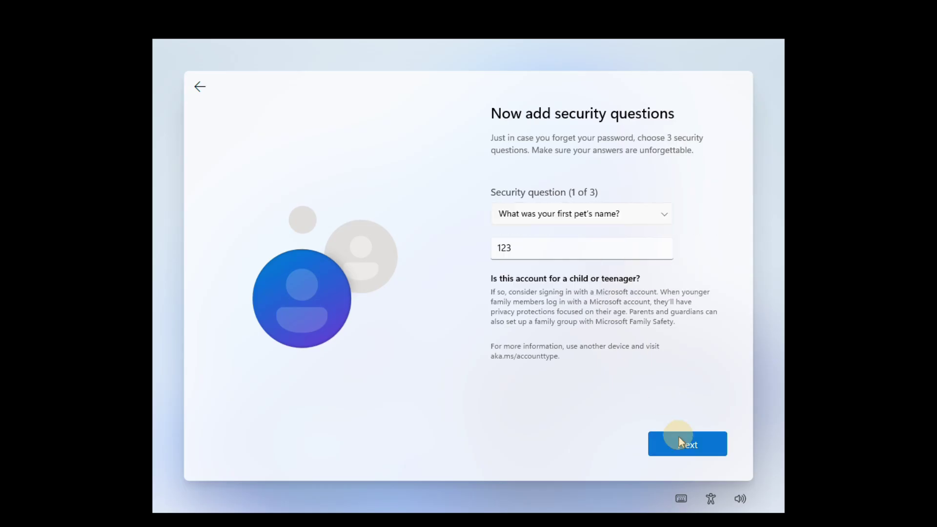
left_click(680, 444)
left_click(621, 214)
left_click(622, 262)
left_click(581, 248)
type("123")
left_click(686, 444)
left_click(613, 272)
left_click(596, 251)
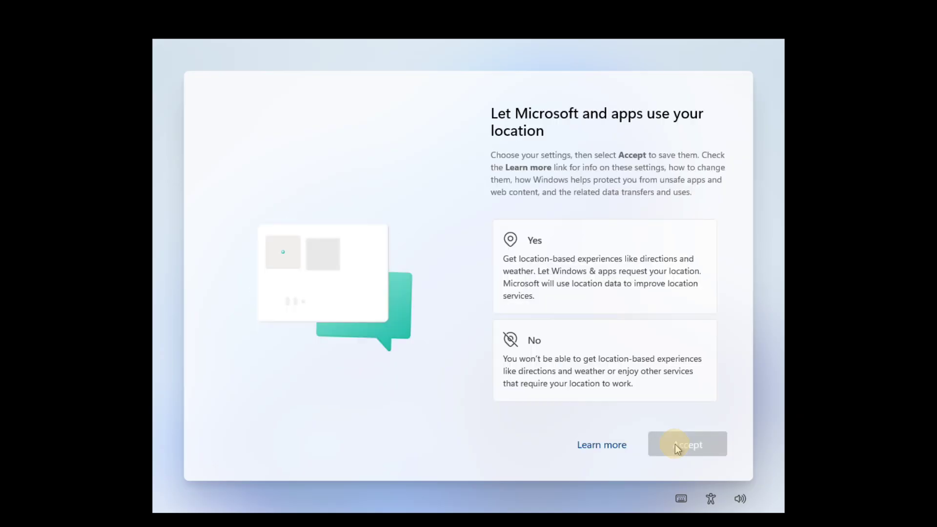
Decline location and Find my device, send only required diagnostics, and decline inking and typing improvement
left_click(649, 370)
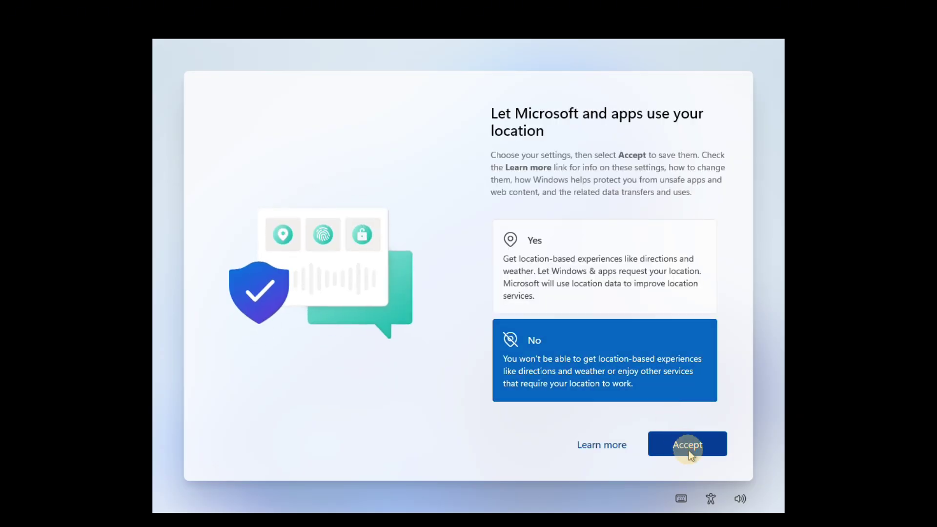
left_click(689, 450)
left_click(654, 353)
left_click(689, 446)
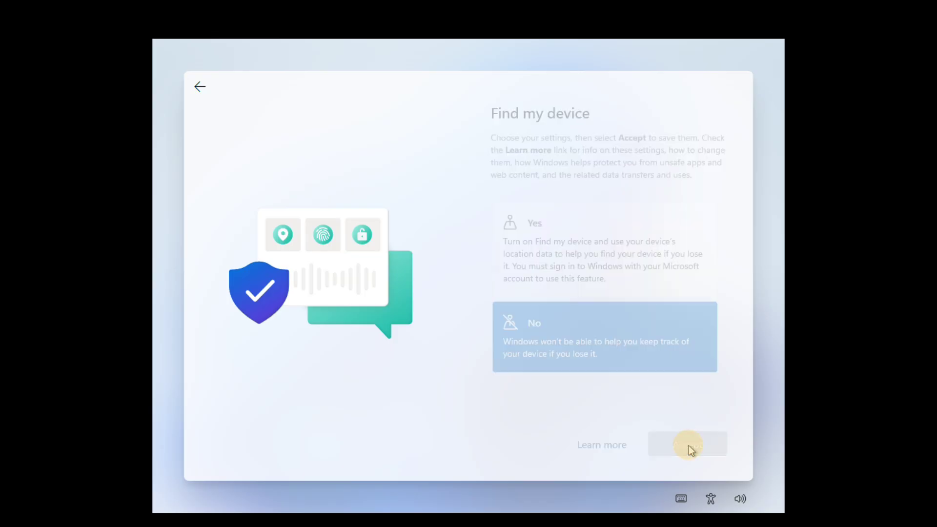
scroll(651, 310, "down", 5)
left_click(654, 345)
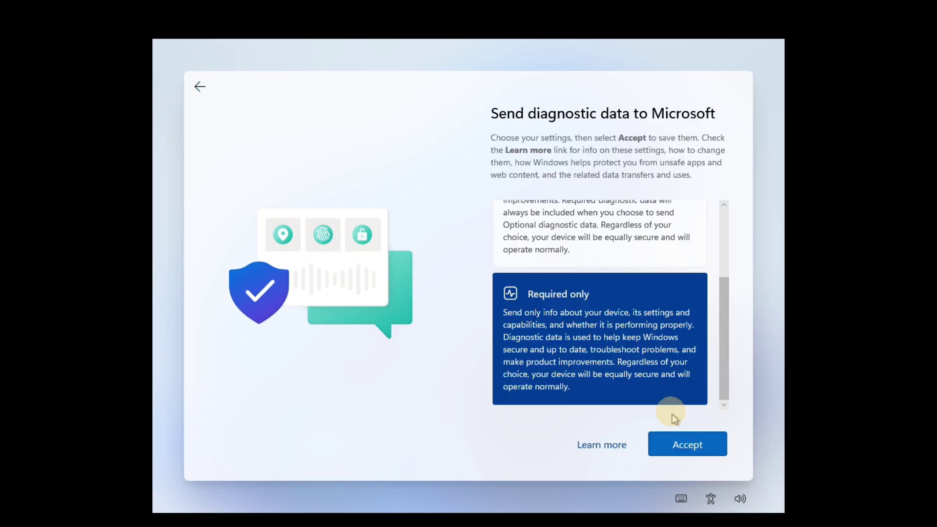
left_click(688, 443)
left_click(654, 375)
left_click(696, 446)
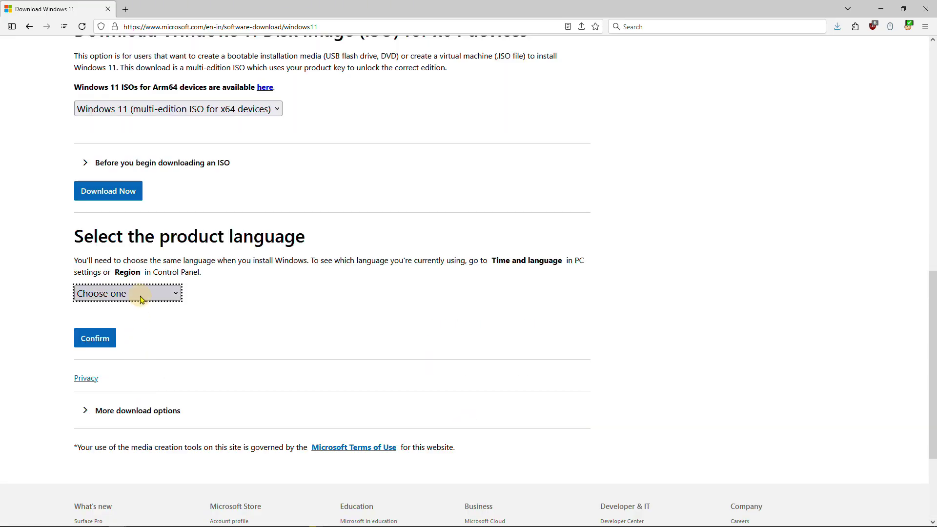
Choose English (United States) as product language and download the 64-bit Windows 11 ISO
left_click(142, 295)
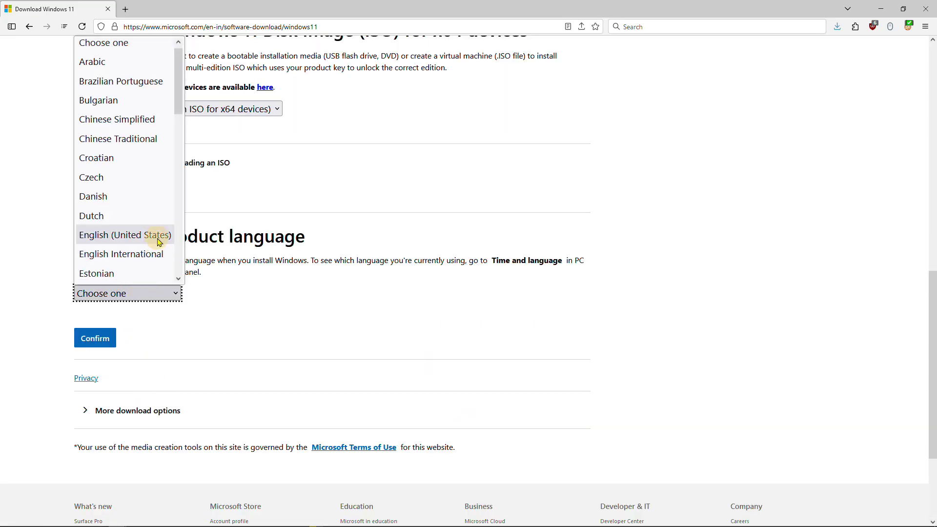
left_click(156, 239)
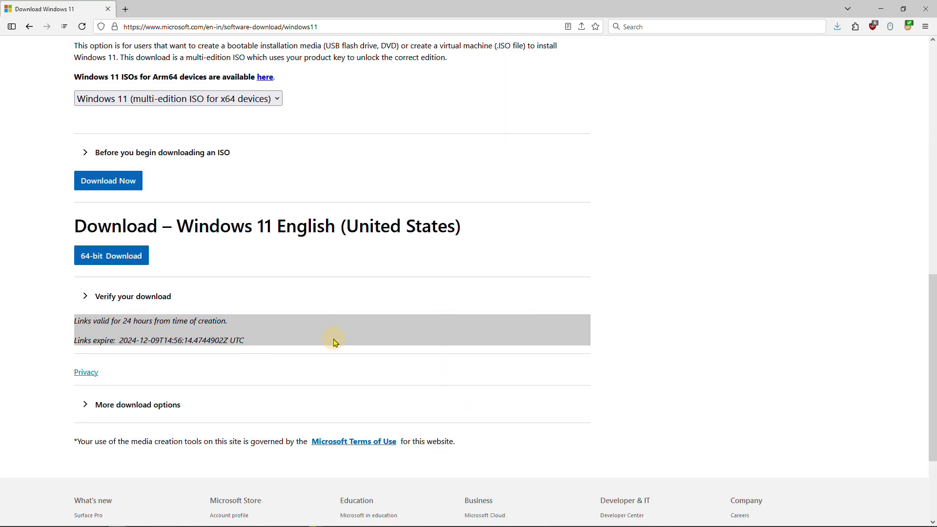
scroll(336, 342, "down", 3)
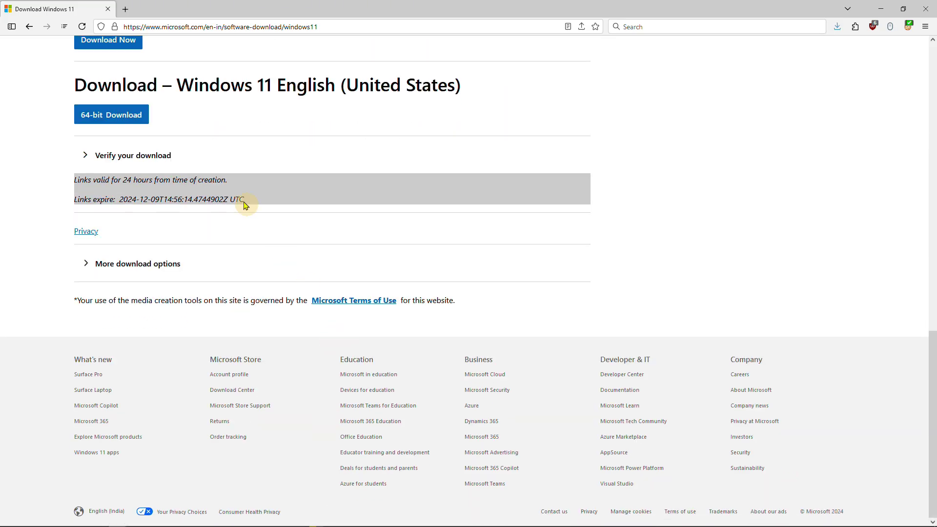
left_click(145, 117)
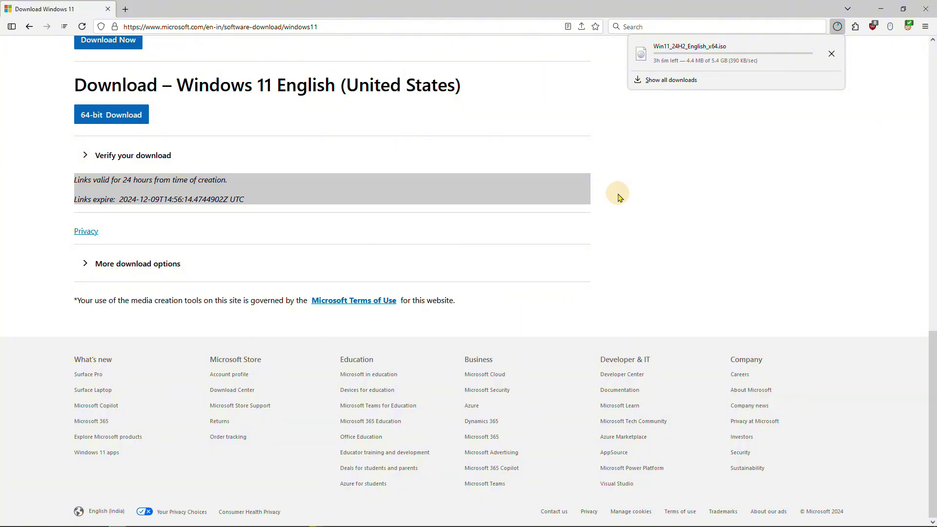
Cancel the Windows 11 ISO download and download the portable rufus-4.6p.exe from rufus.ie
left_click(831, 57)
left_click(926, 16)
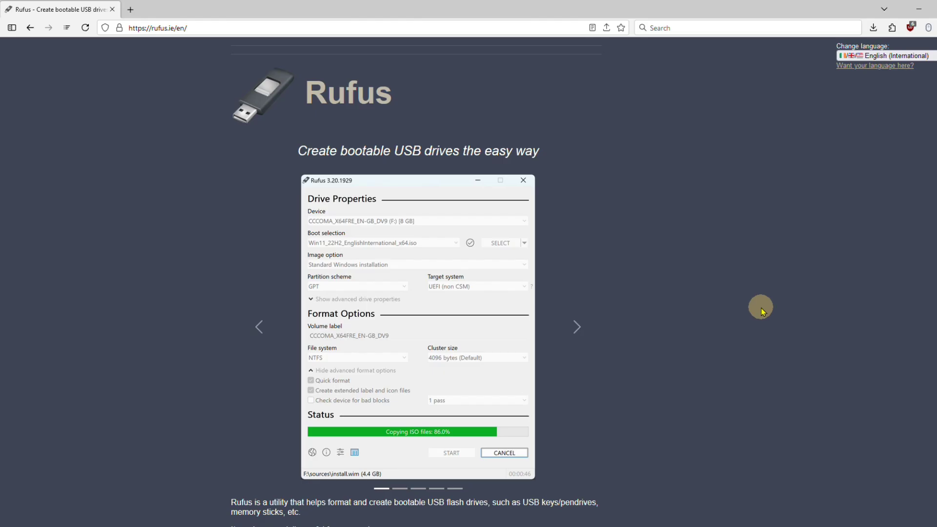
scroll(763, 311, "down", 7)
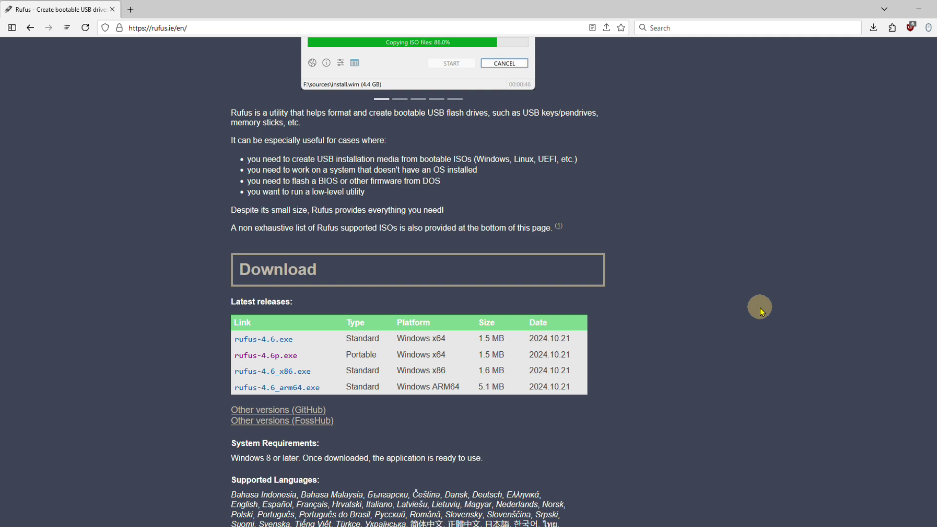
double_click(361, 355)
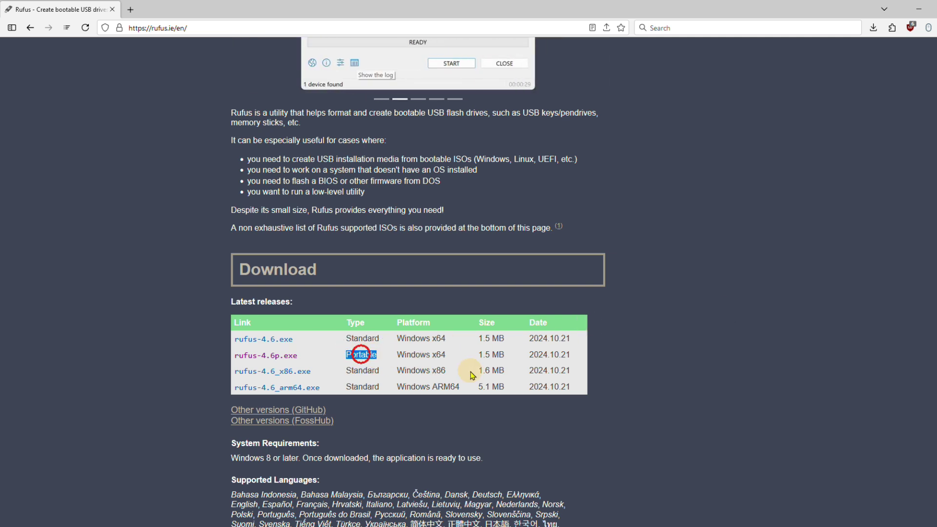
left_click(283, 355)
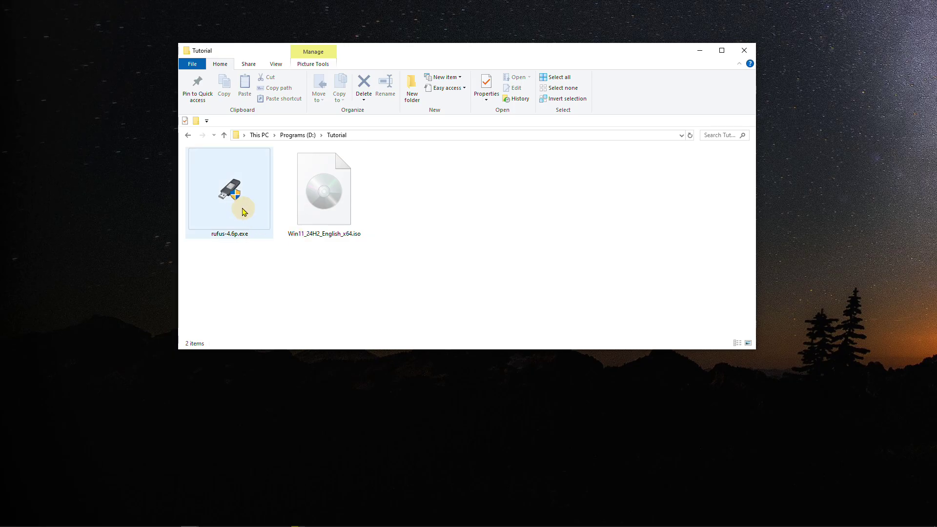
Launch portable Rufus, decline update checks, and load the Windows 11 ISO into it
double_click(245, 207)
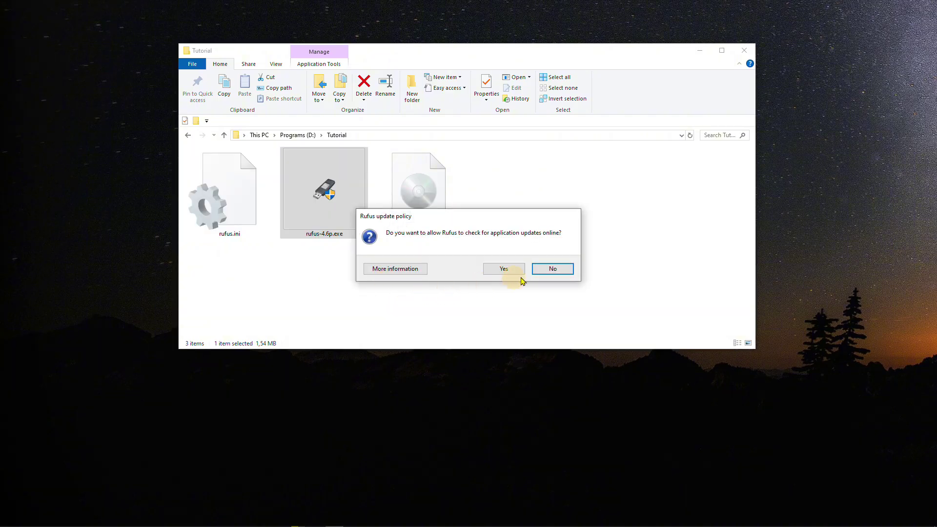
left_click(551, 271)
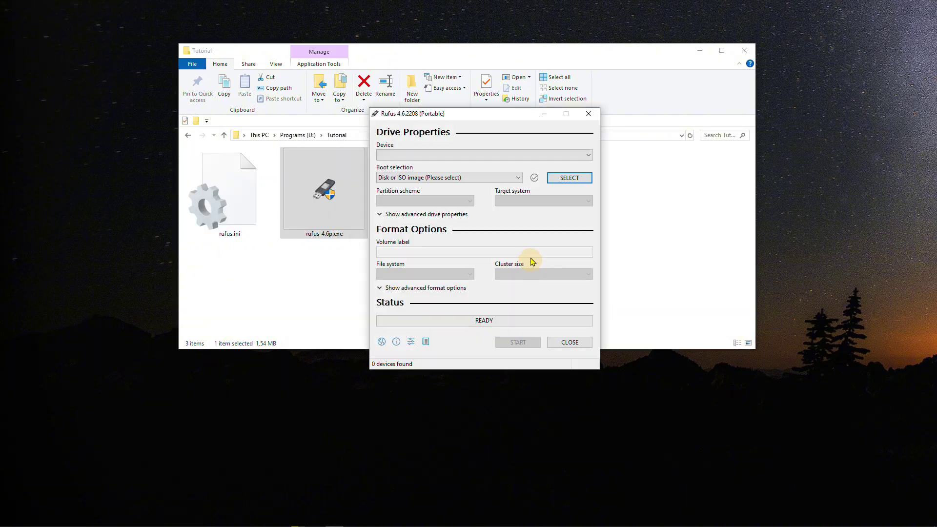
left_click_drag(499, 118, 607, 160)
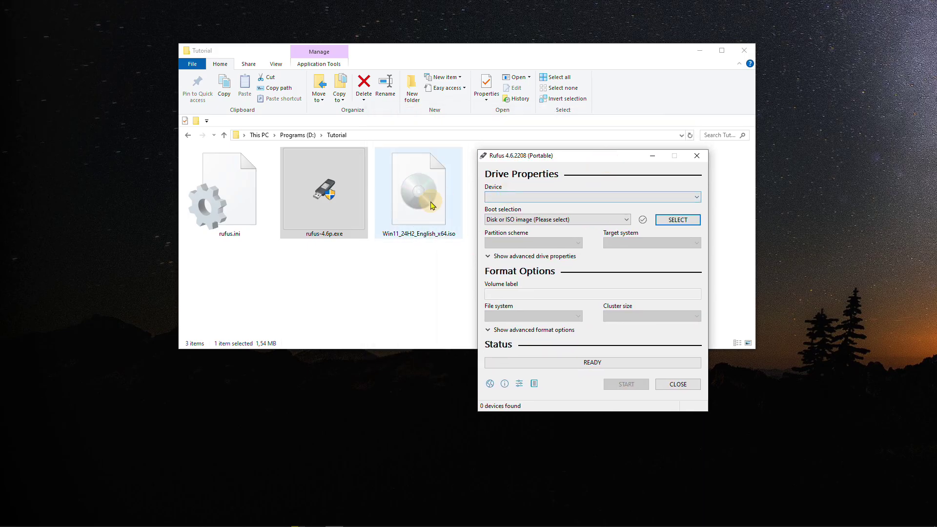
left_click_drag(430, 200, 513, 205)
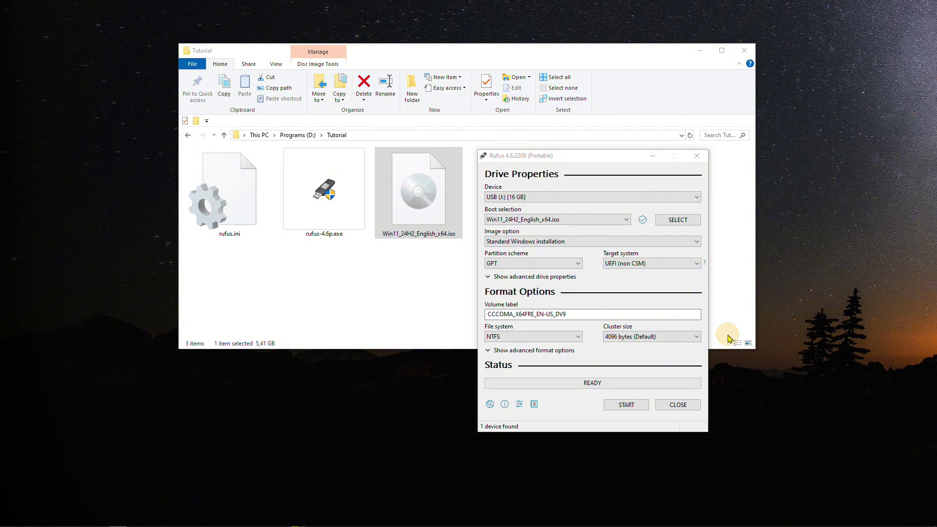
Write the USB with local account, regional options copied and privacy questions skipped, accepting data erasure
left_click(636, 406)
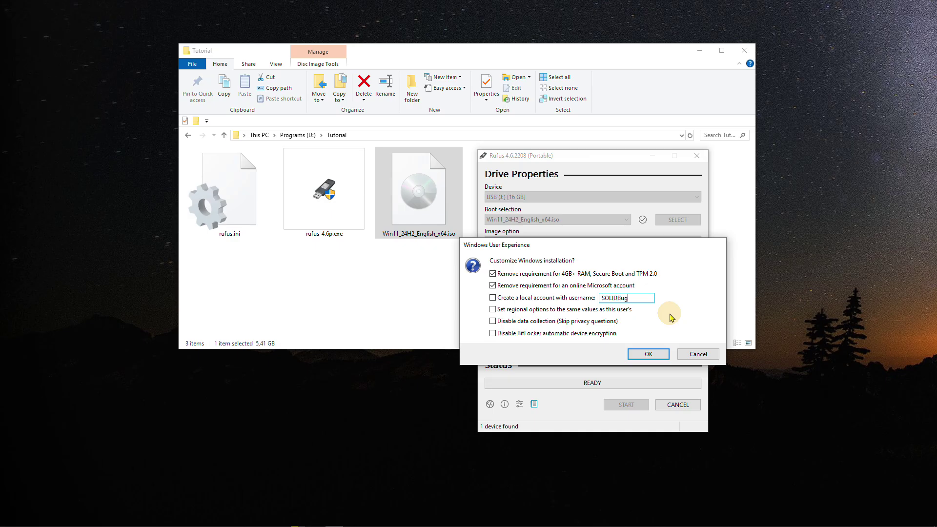
left_click(577, 298)
left_click(611, 321)
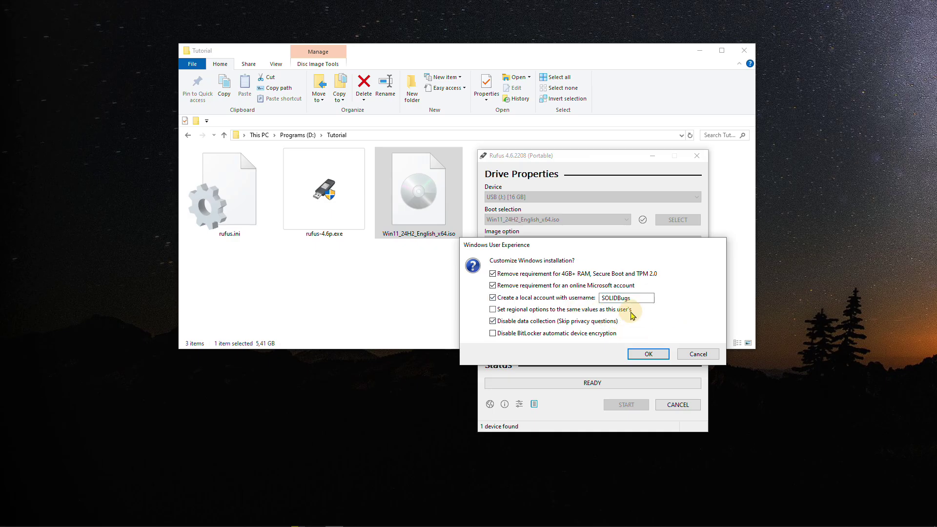
left_click(624, 310)
left_click(652, 353)
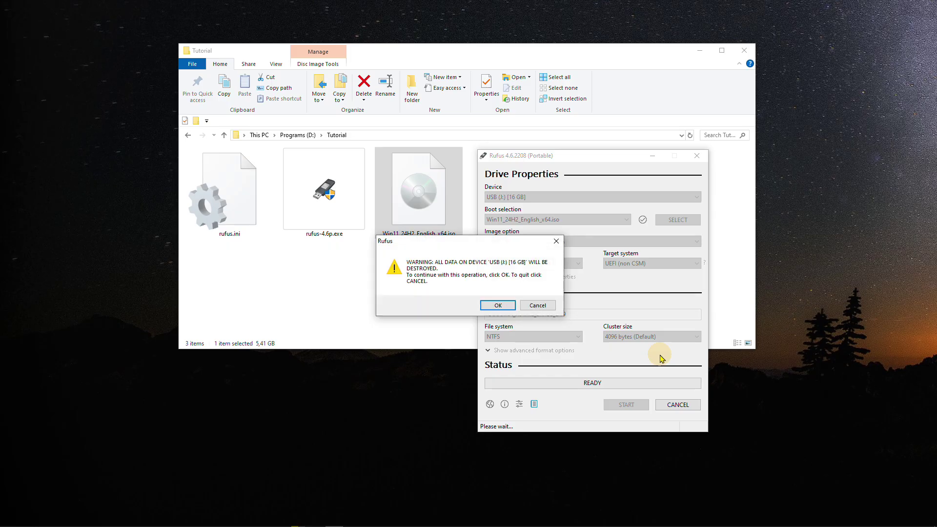
left_click(506, 306)
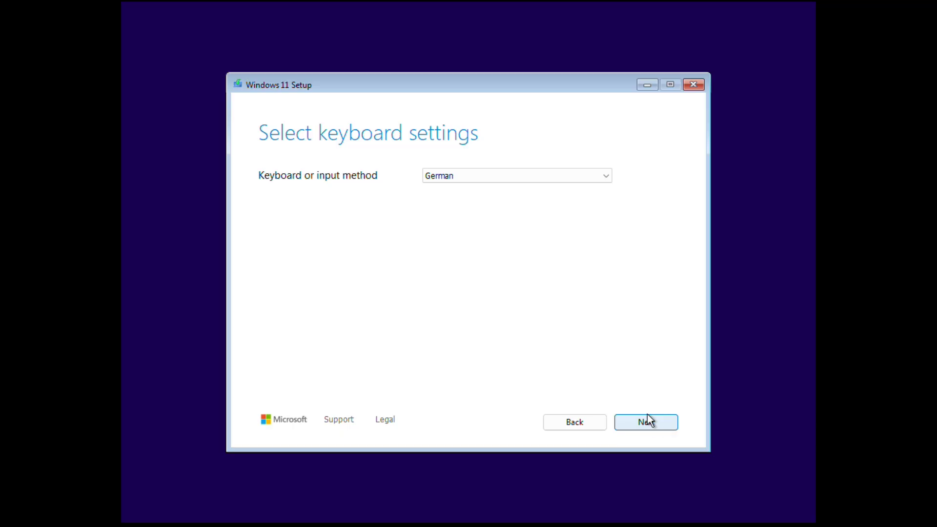
Keep default keyboard settings, choose Install Windows 11, and target Disk 0's unallocated space
left_click(649, 421)
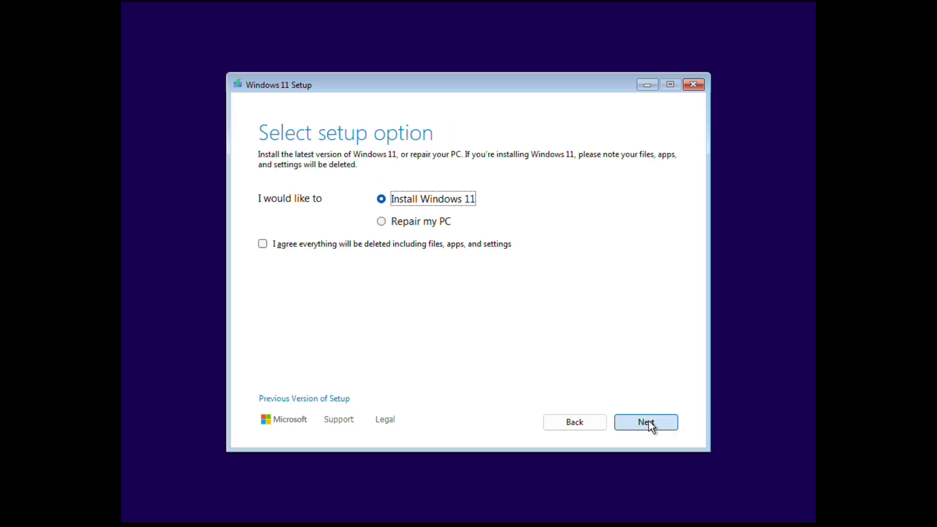
left_click(649, 421)
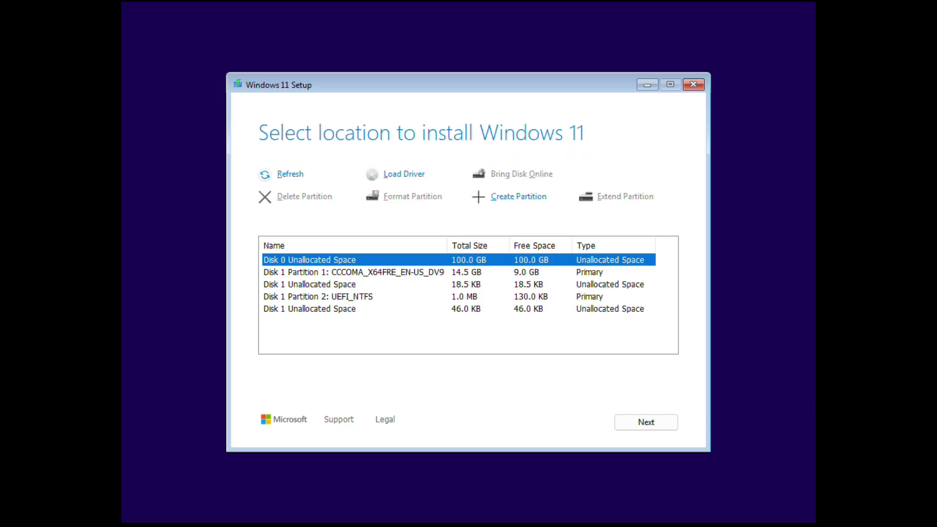
left_click(651, 425)
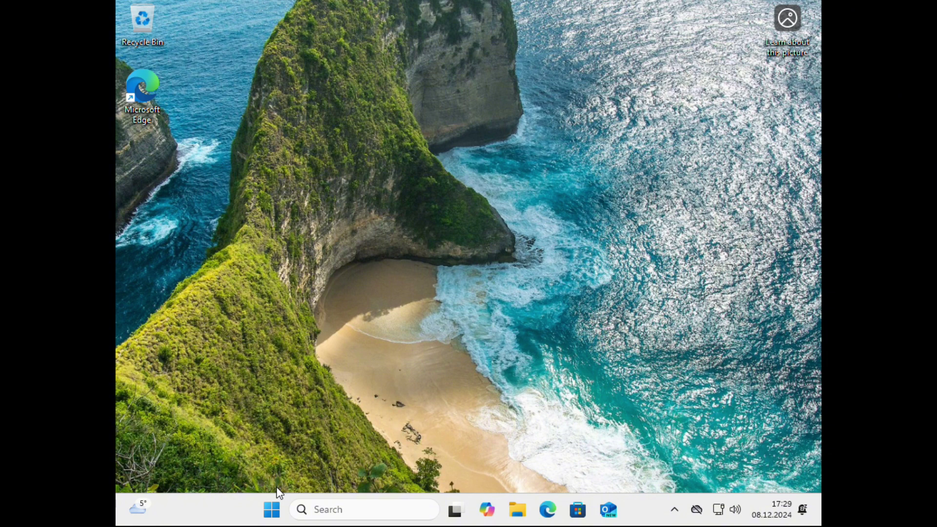
Open the Start menu from the taskbar to view pinned apps and the local user
left_click(271, 512)
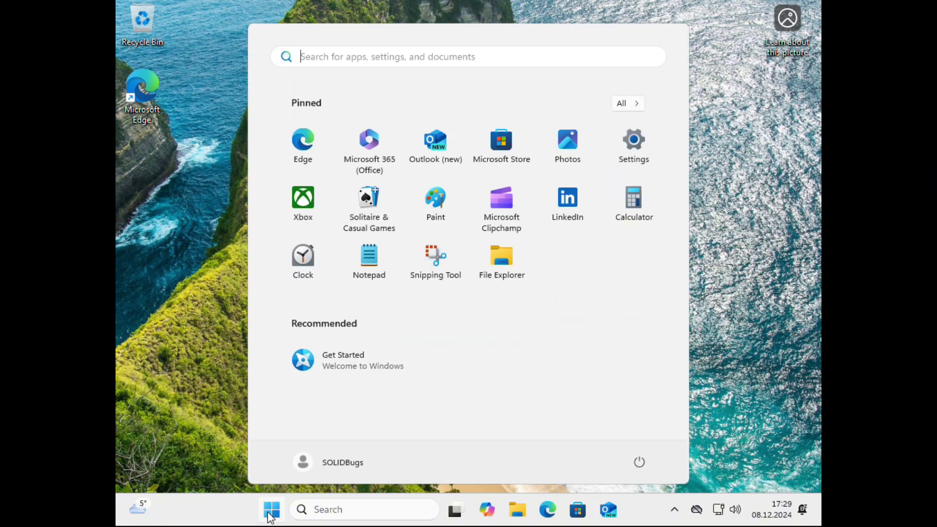